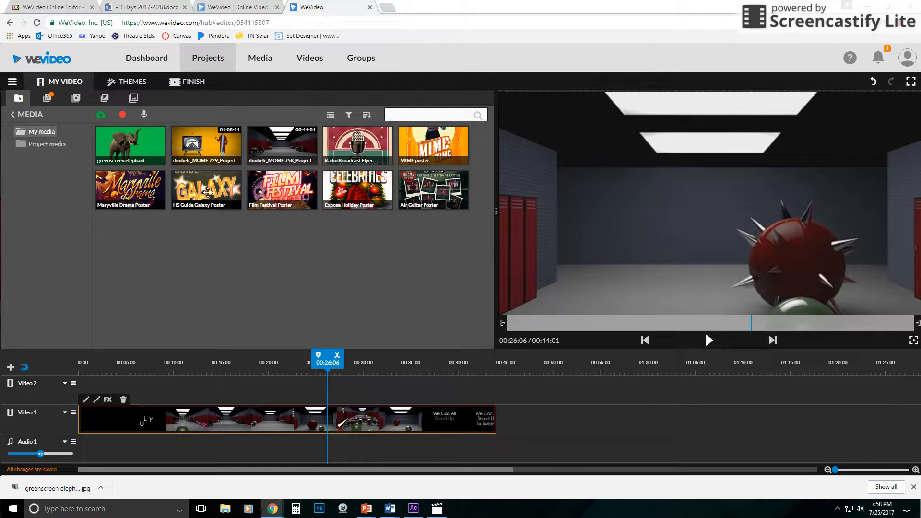
Open the clip on the Video 1 track in the clip editor and show its Transform settings
double_click(333, 426)
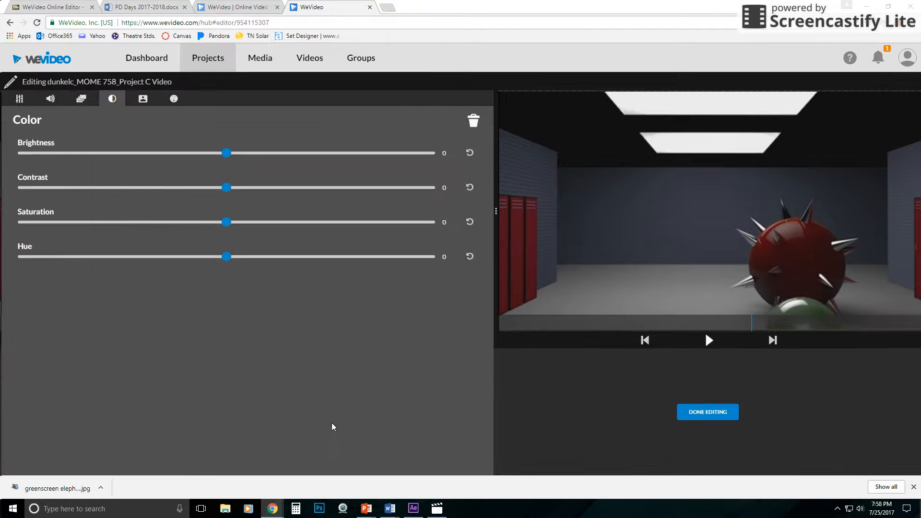
left_click(708, 413)
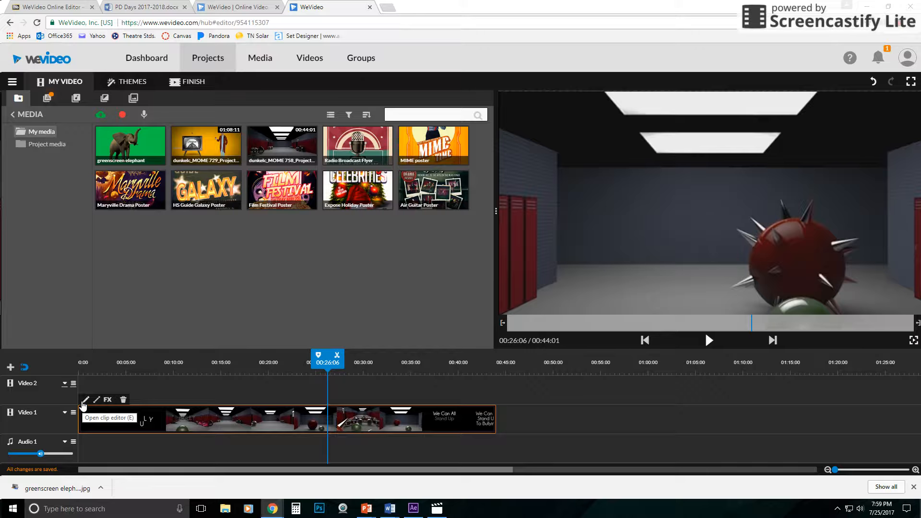
double_click(212, 421)
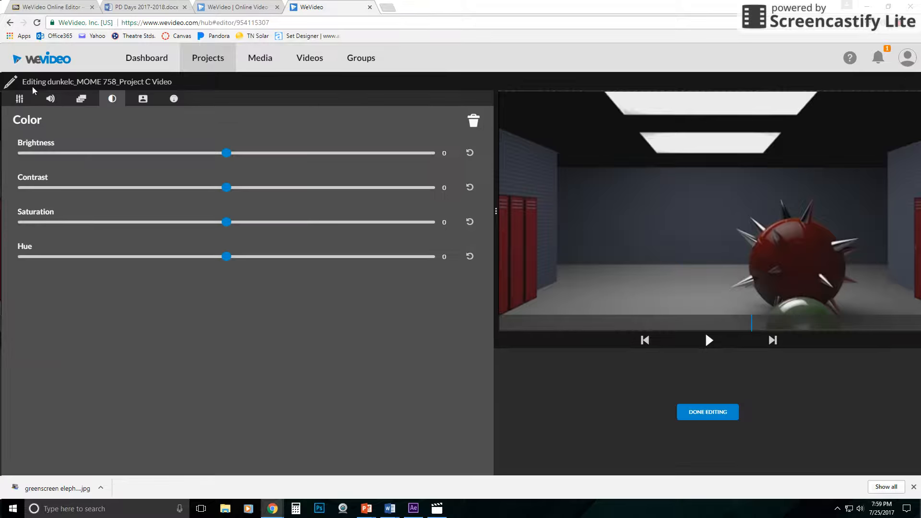
left_click(20, 103)
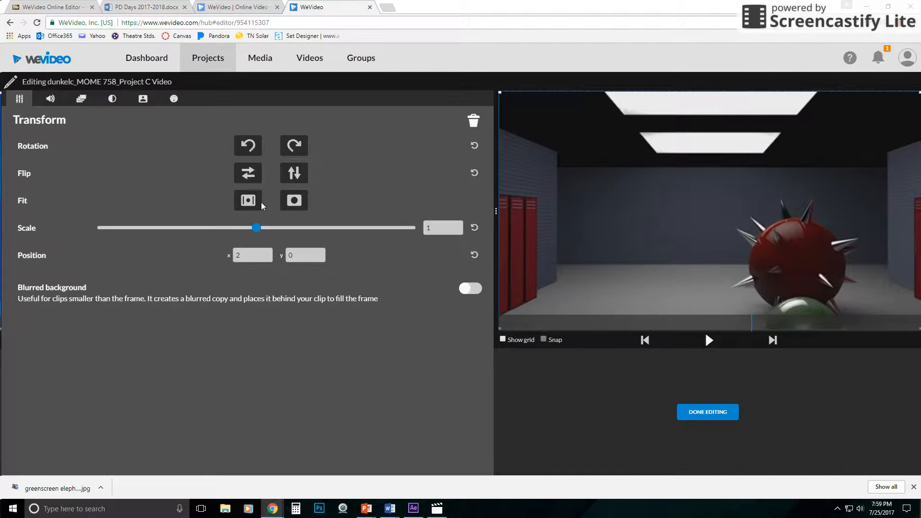
Rotate the clip clockwise in quarter turns through one full revolution
left_click(299, 151)
left_click(299, 151)
left_click(299, 151)
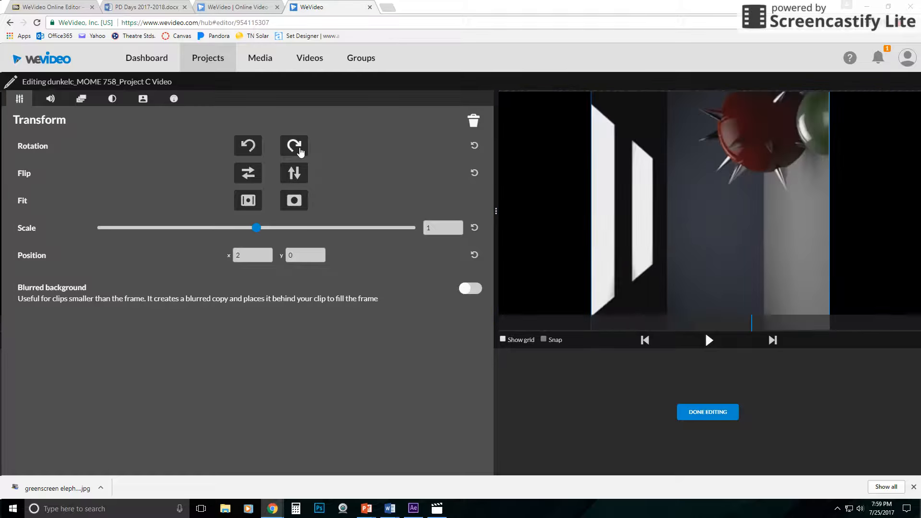
left_click(300, 151)
Try the horizontal and vertical flips on the clip, reversing each one
left_click(249, 176)
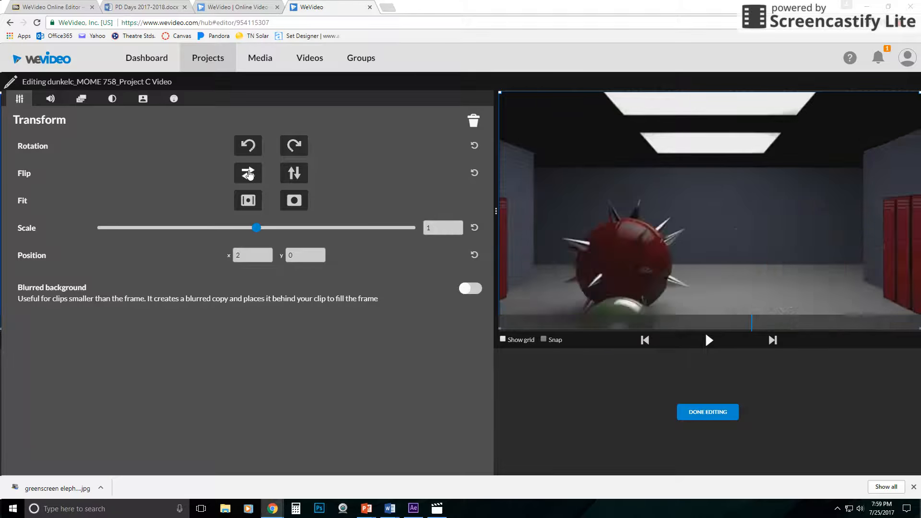
left_click(249, 175)
left_click(289, 180)
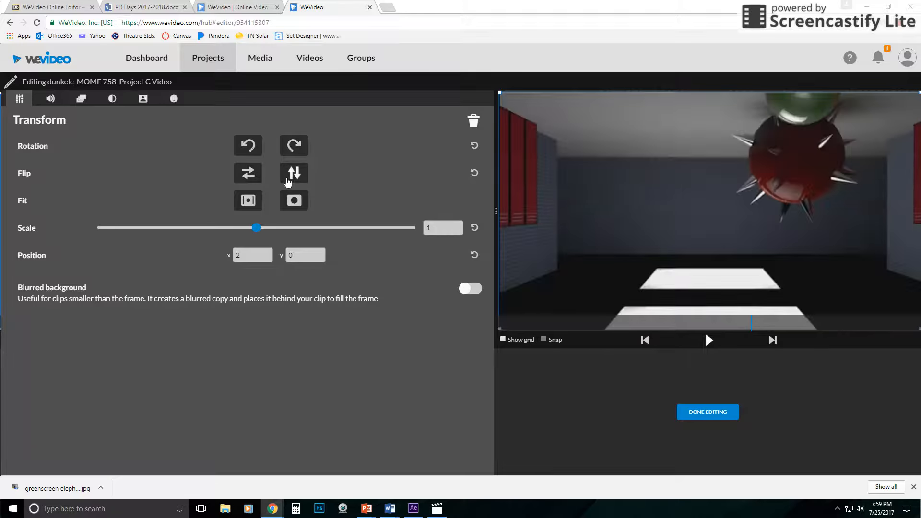
left_click(288, 181)
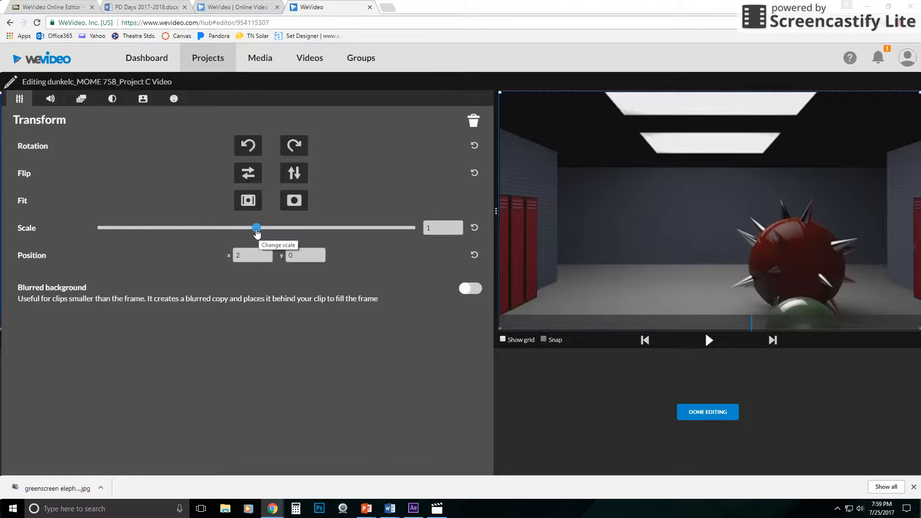
Try scaling the clip to about 0.37 and 1.52 while repositioning it in the frame, and reset the Transform settings
left_click_drag(257, 230, 154, 243)
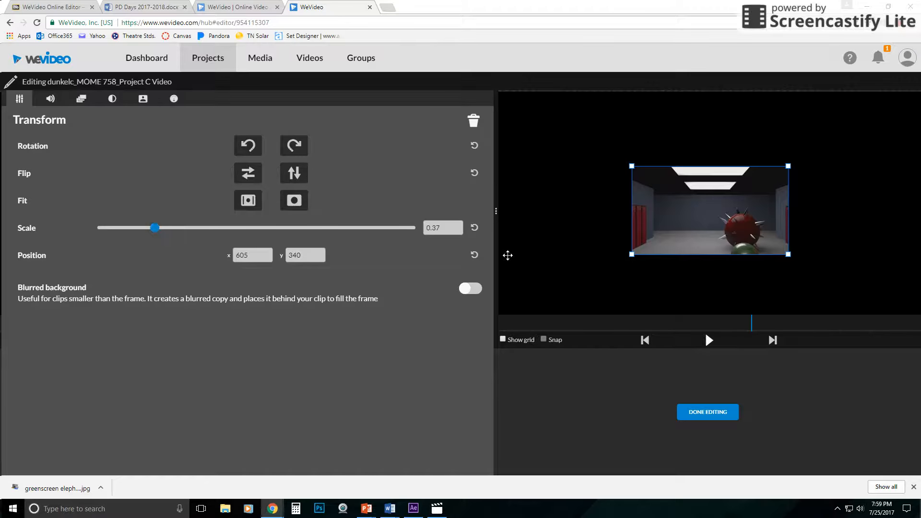
left_click_drag(712, 214, 752, 224)
left_click_drag(157, 233, 280, 234)
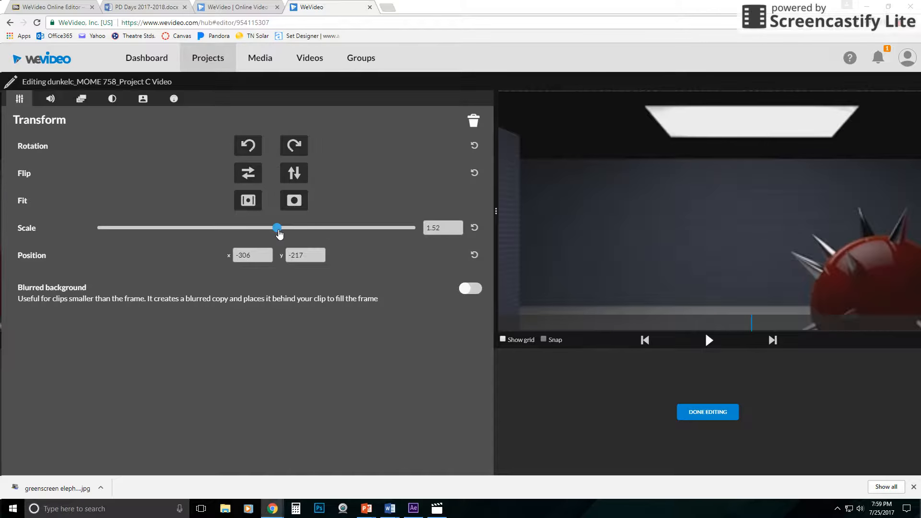
left_click_drag(801, 267, 683, 212)
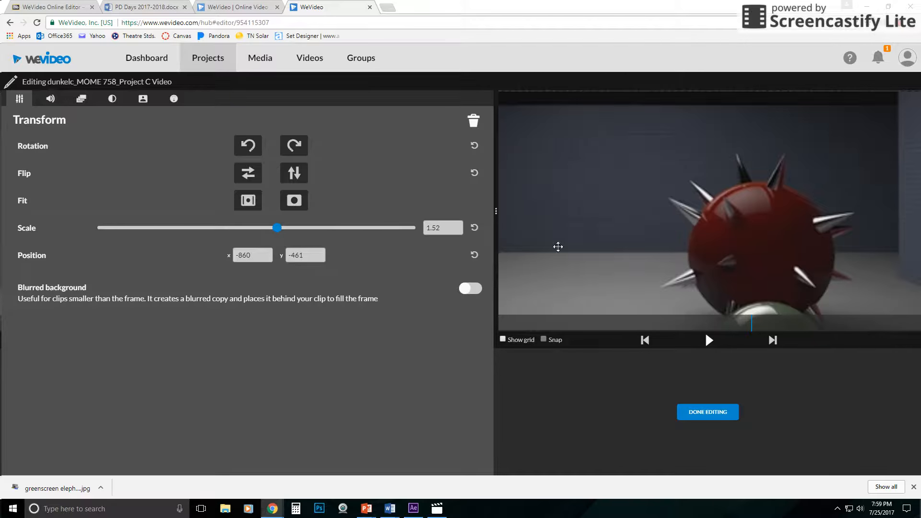
left_click(472, 121)
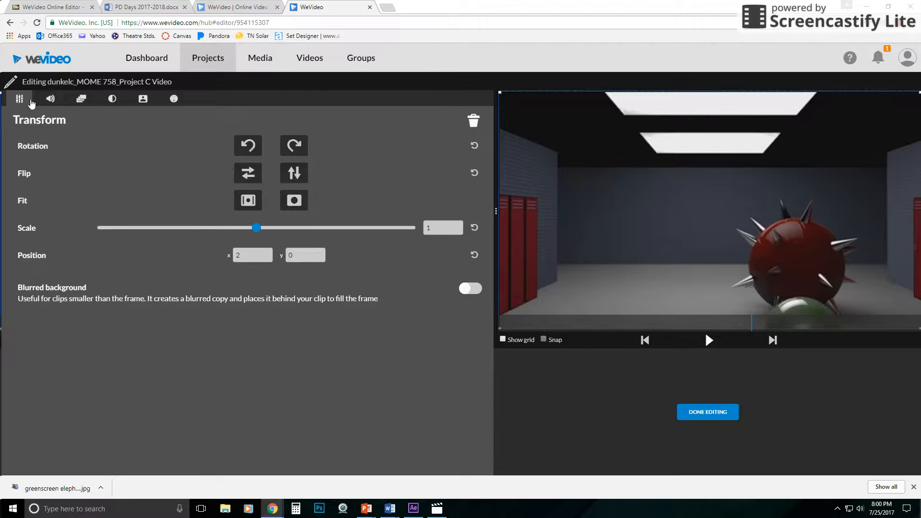
Try out audio fade-in and fade-out lengths in the clip's Volume settings and lower them again
left_click(50, 101)
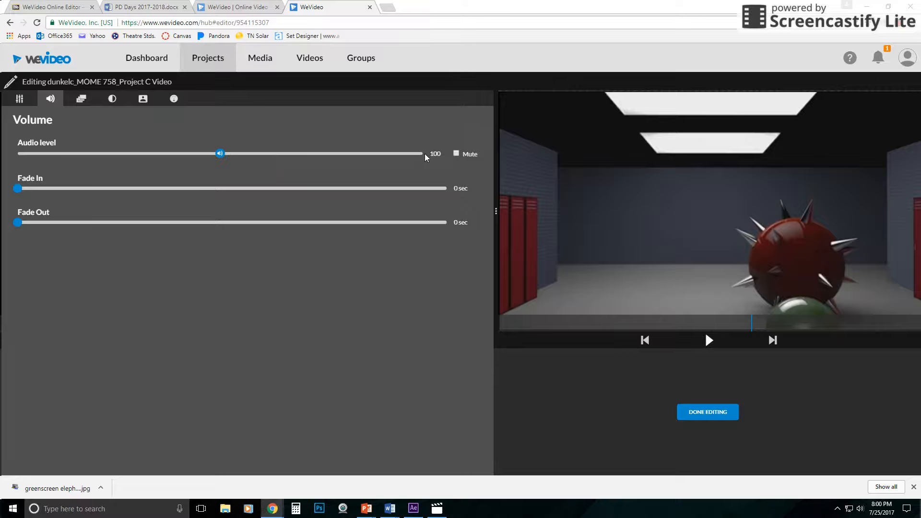
left_click(50, 188)
left_click(102, 188)
left_click_drag(19, 222, 260, 231)
left_click_drag(271, 226, 61, 224)
left_click_drag(102, 189, 7, 193)
Show the clip's Animation settings and play a short preview of the clip
left_click(81, 101)
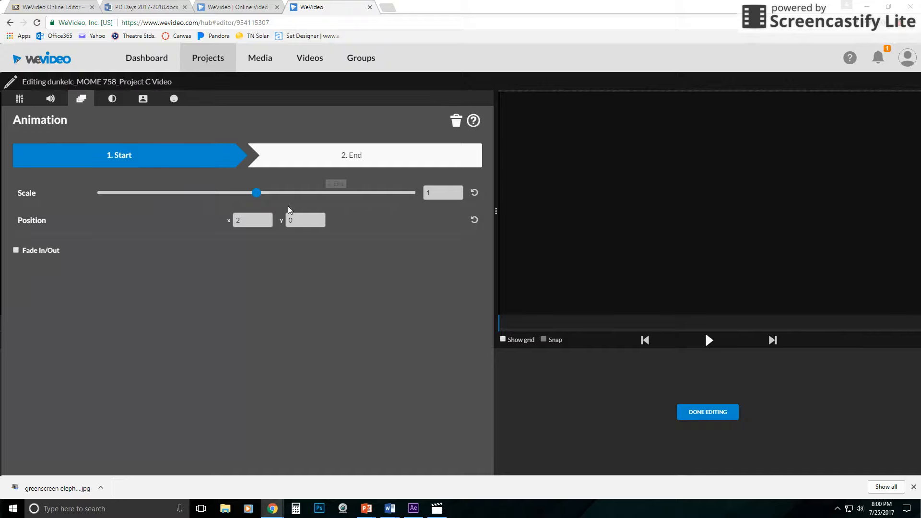
left_click(709, 341)
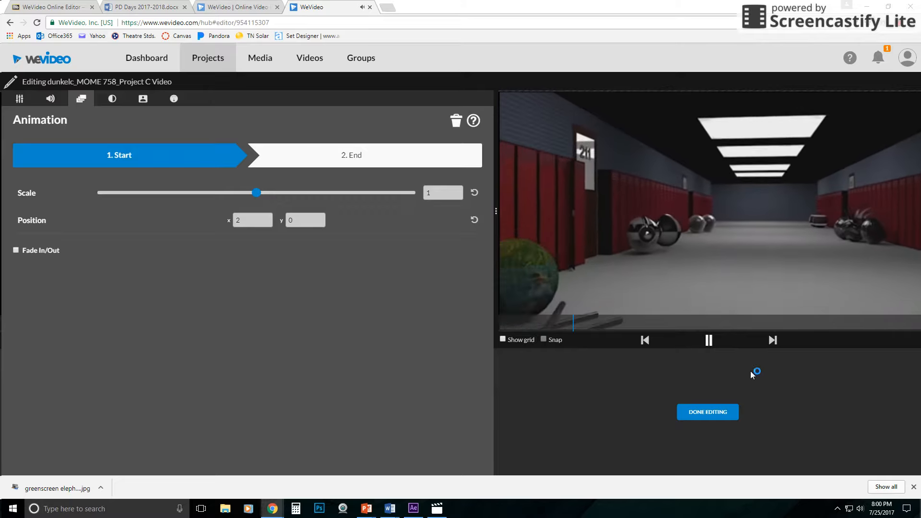
left_click(708, 341)
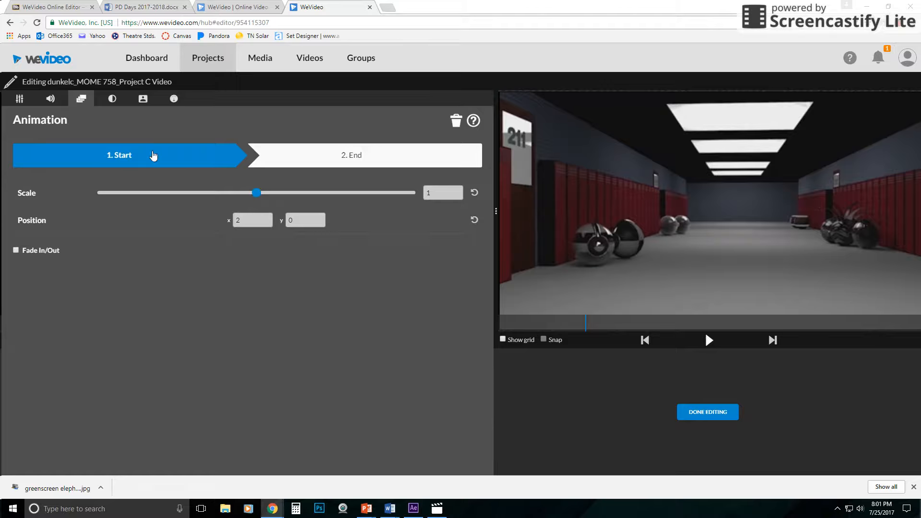
Try a zoom-in animation with the start scale at 0.25, previewing it and clearing it again
left_click_drag(247, 194, 137, 212)
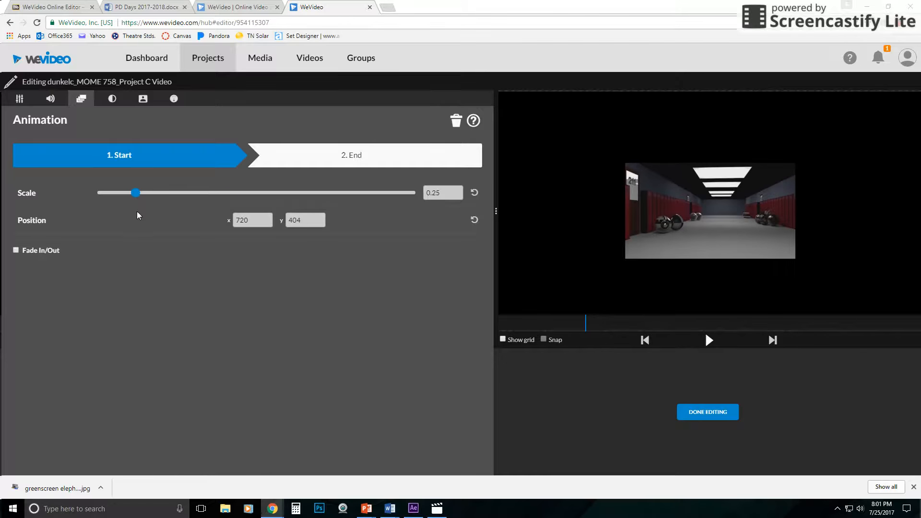
left_click(378, 165)
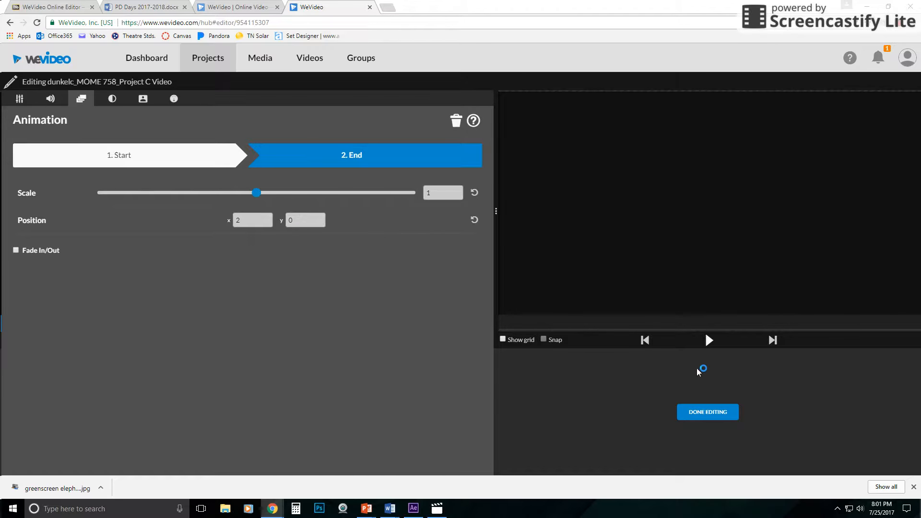
left_click(190, 159)
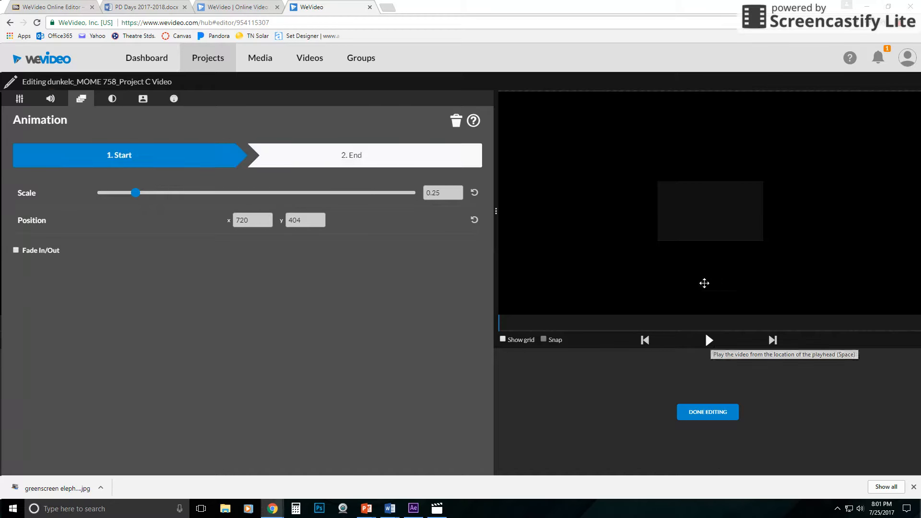
left_click(707, 342)
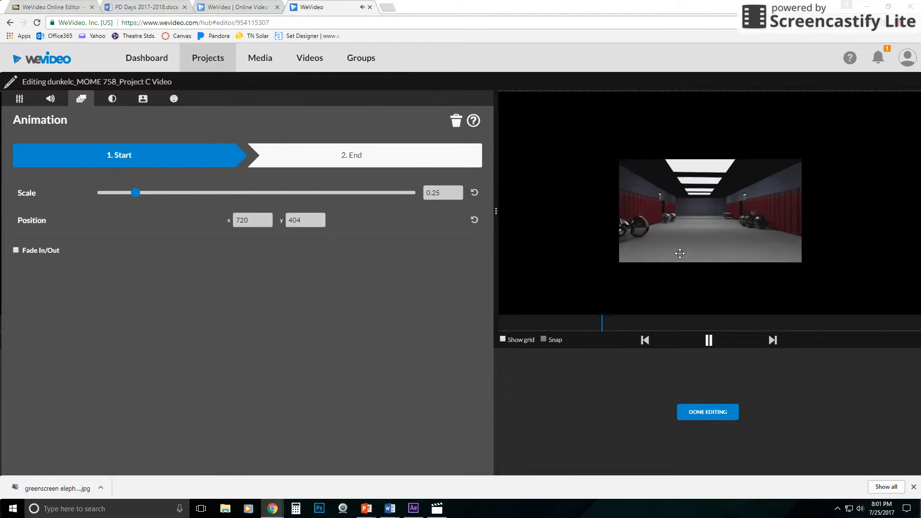
left_click(710, 344)
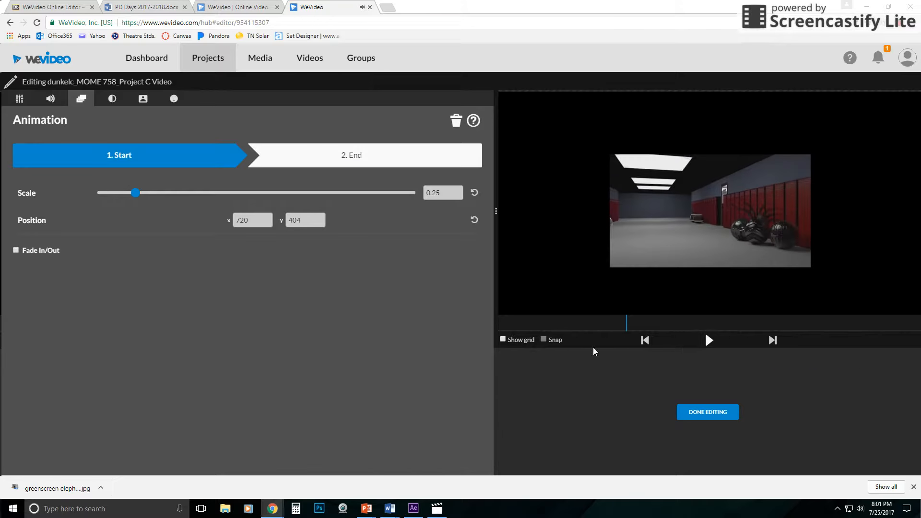
left_click(456, 120)
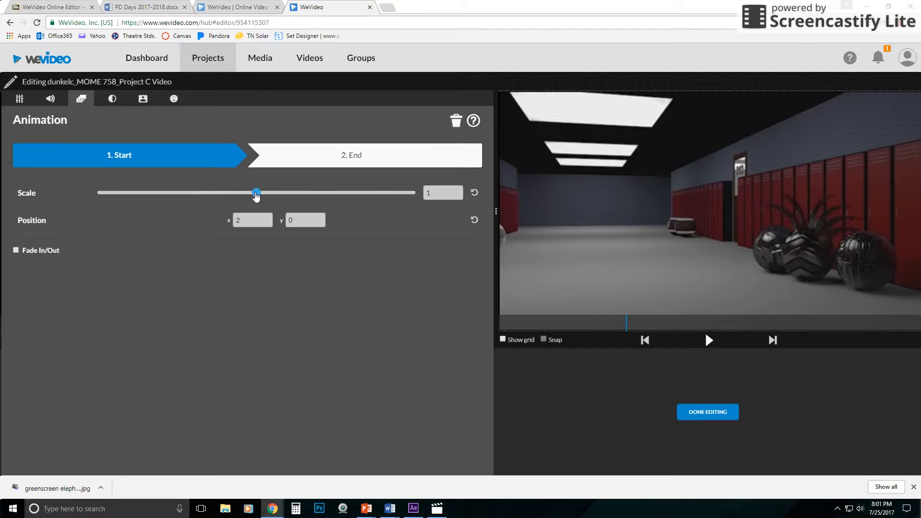
Set the animation's start position to about x -2621, y 62 and its end position to about x 1748, y -21
left_click_drag(768, 247, 528, 238)
left_click_drag(700, 207, 518, 224)
left_click_drag(524, 217, 500, 211)
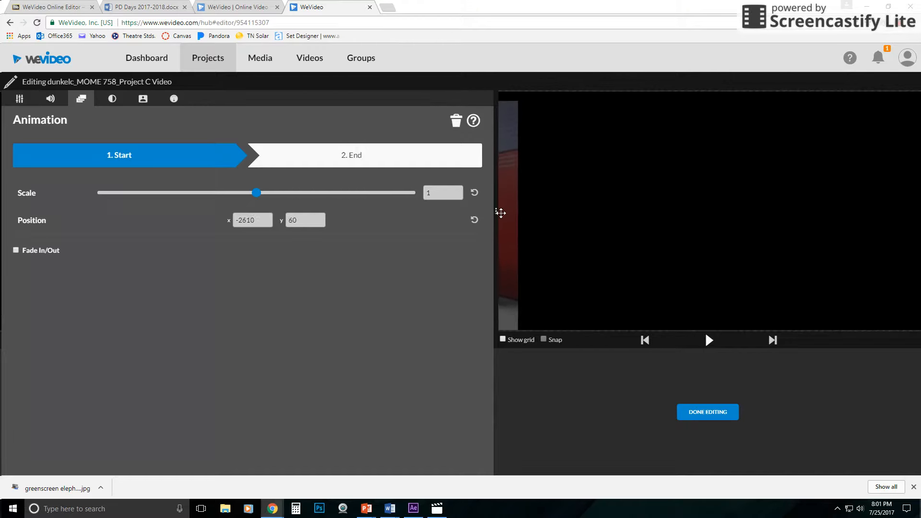
left_click(379, 155)
left_click_drag(567, 230, 907, 233)
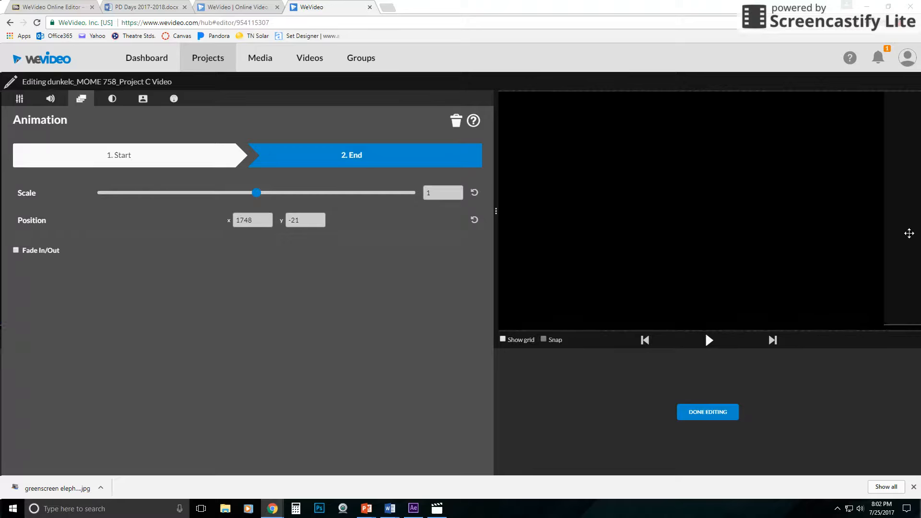
Preview the position animation from its start, and clear it before leaving the clip editor
left_click(139, 161)
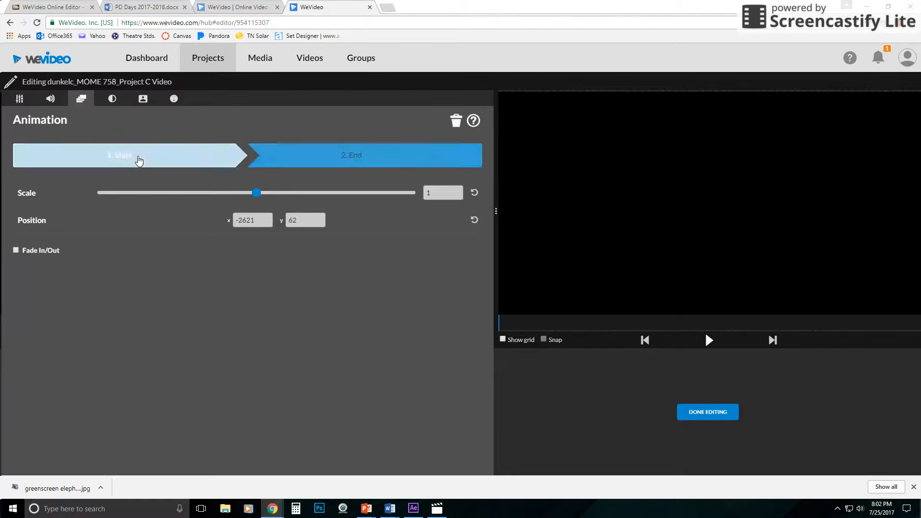
left_click(708, 340)
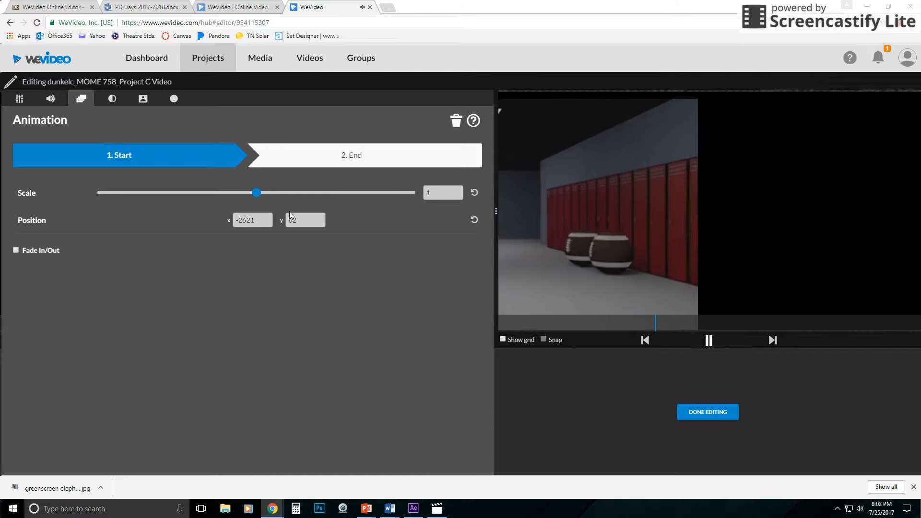
left_click(709, 340)
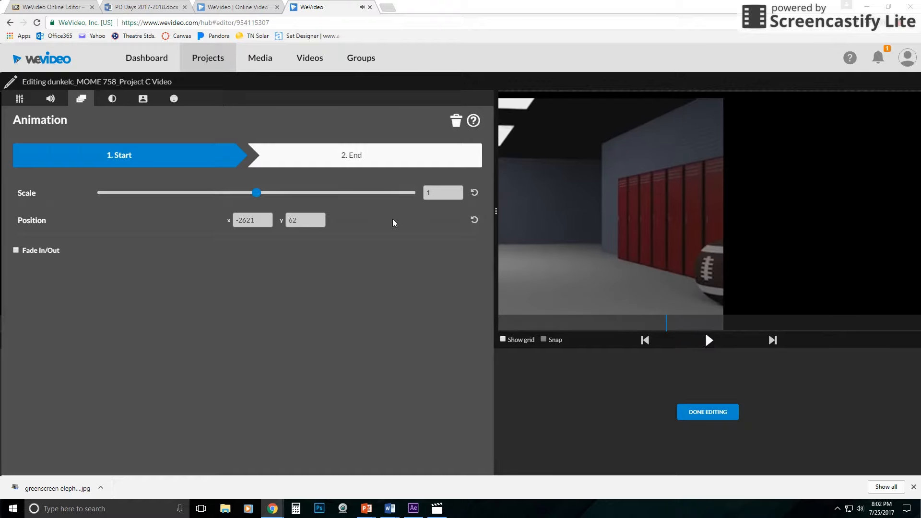
left_click(449, 124)
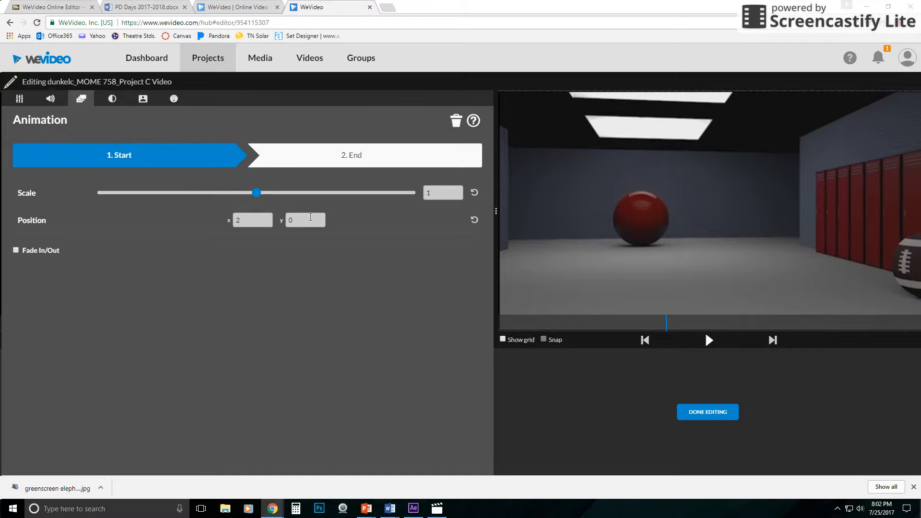
left_click(714, 414)
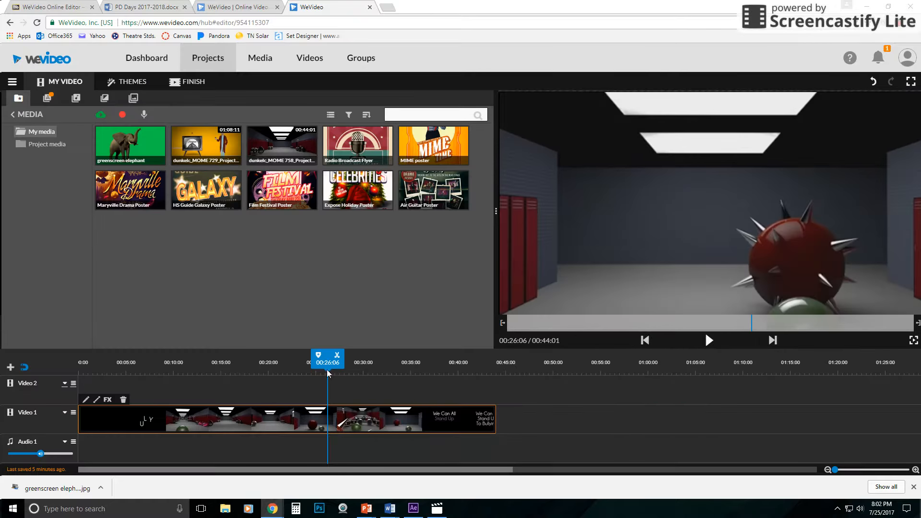
Split the Video 1 clip at 00:27:06
mouse_move(328, 366)
left_mouse_down()
mouse_move(363, 367)
mouse_move(338, 369)
mouse_move(342, 375)
left_mouse_up()
left_click(343, 414)
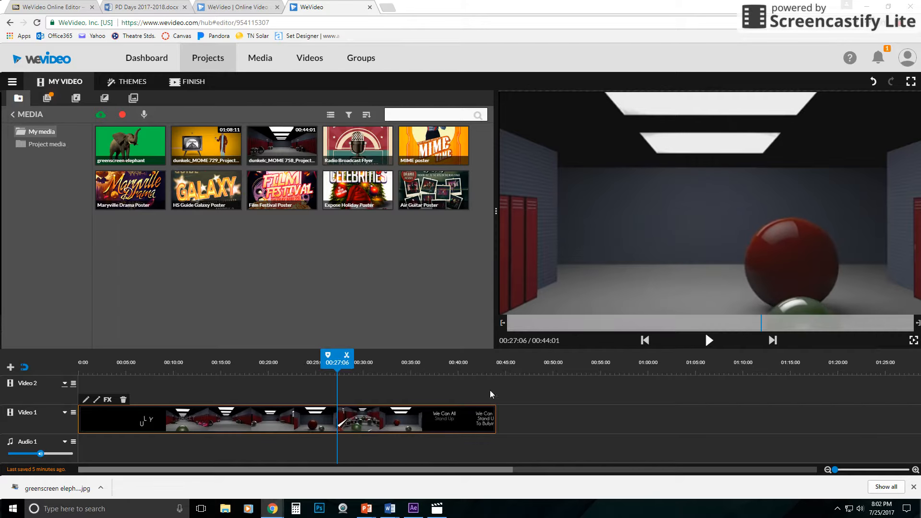
left_click(345, 358)
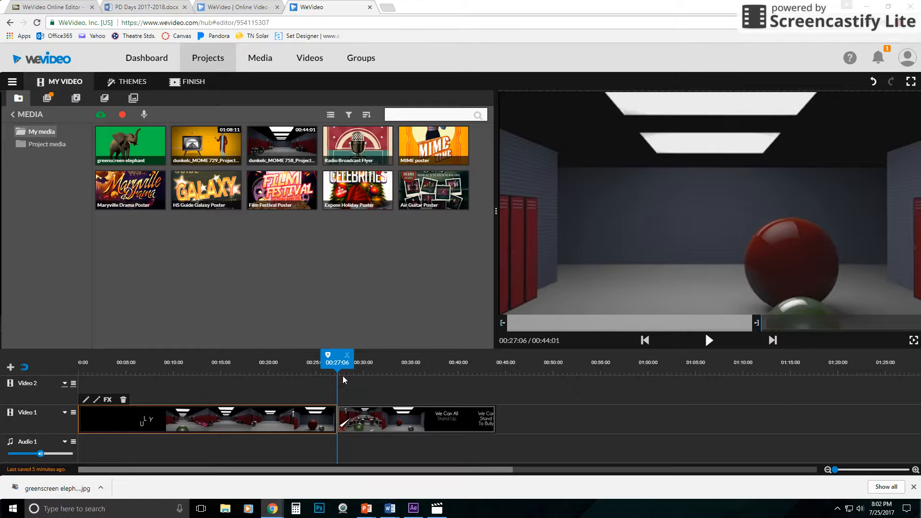
Split the second clip on the Video 1 track at 00:31:04 to isolate a short middle segment
left_click_drag(338, 362, 371, 365)
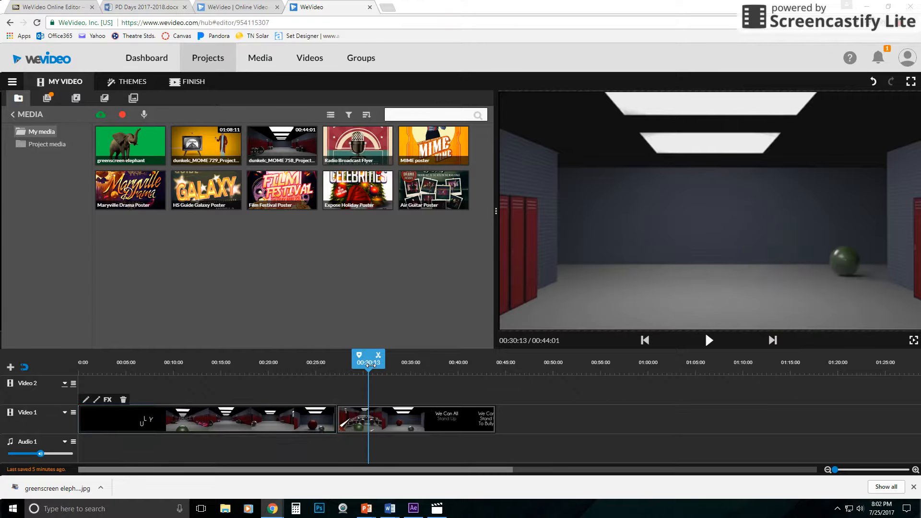
left_click(363, 418)
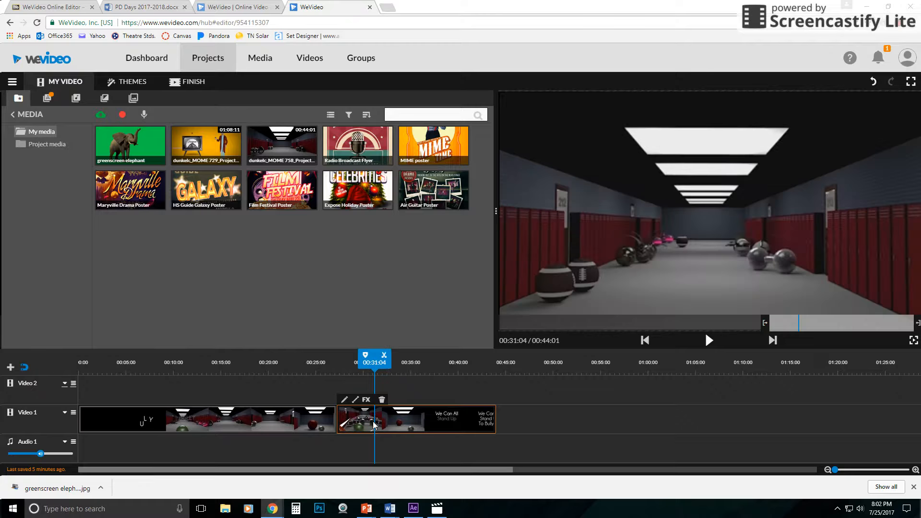
left_click(384, 355)
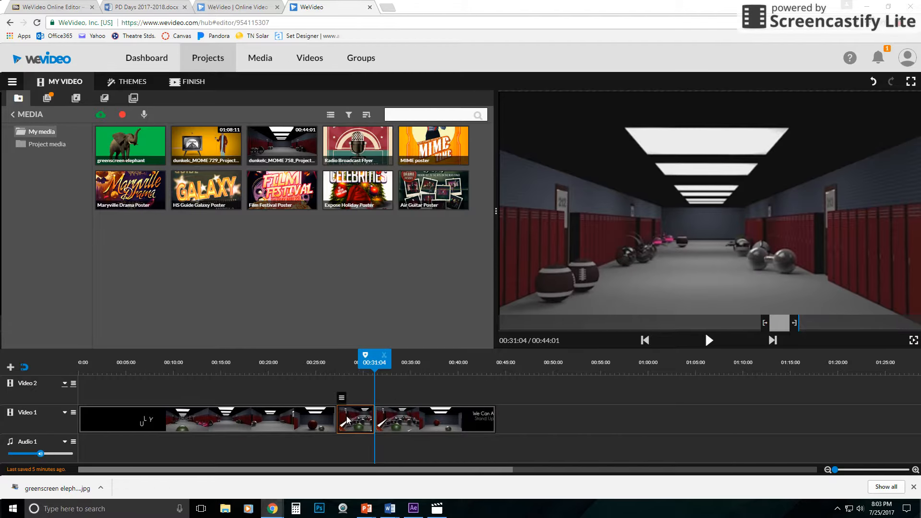
Animate the short middle segment on Video 1 from a start position of about x -1018, y 54 to an end position of about x 838, y -30
double_click(346, 420)
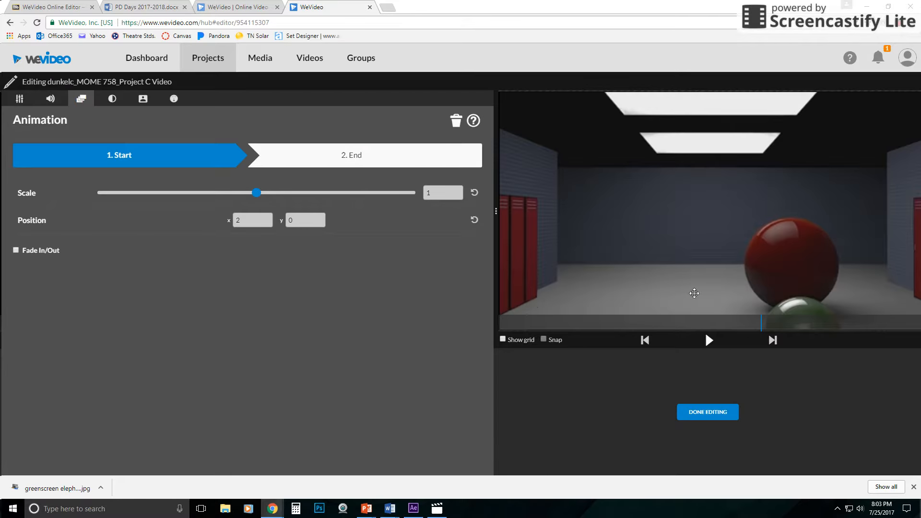
left_click_drag(668, 249, 512, 269)
left_click(385, 161)
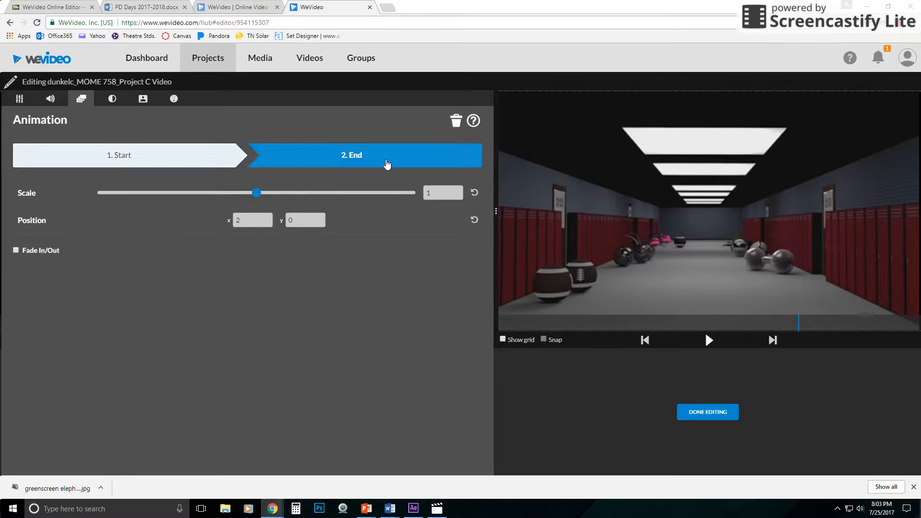
left_click_drag(653, 254, 821, 245)
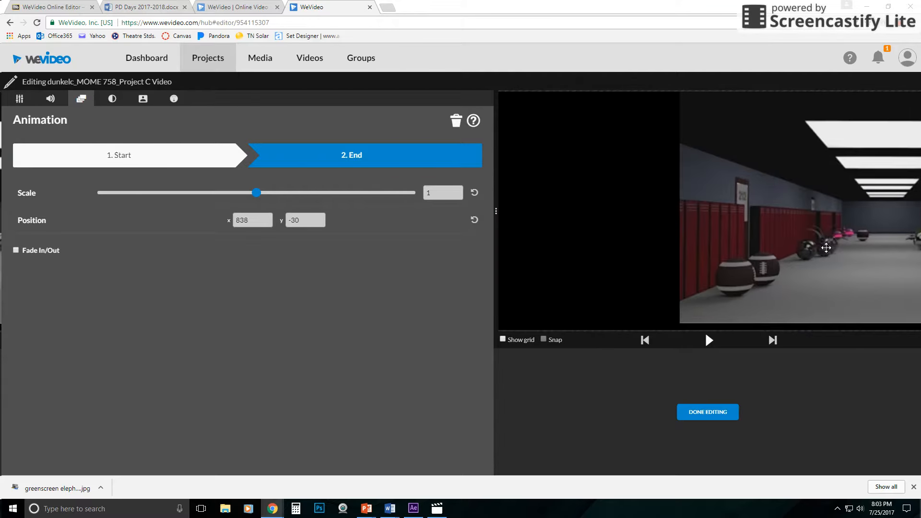
left_click(150, 155)
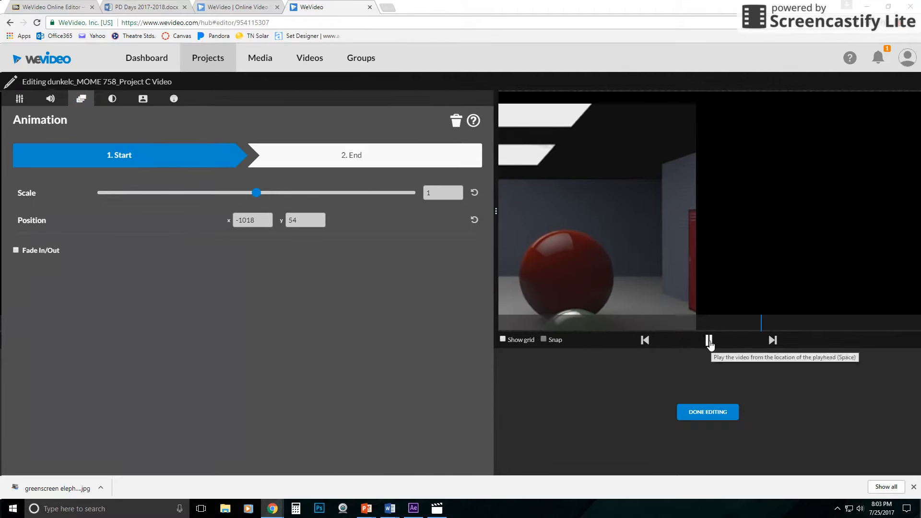
Preview the middle segment's position animation, and clear it before leaving the clip editor
left_click(709, 341)
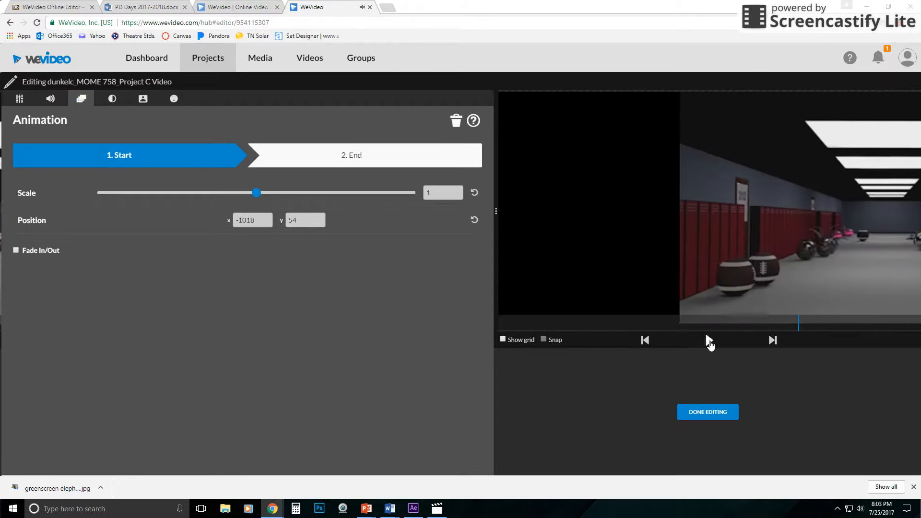
left_click(455, 124)
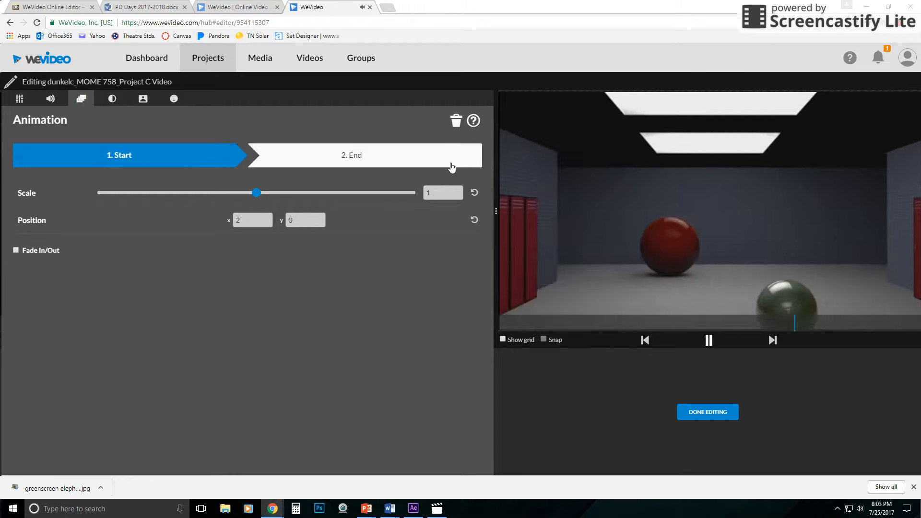
left_click(710, 415)
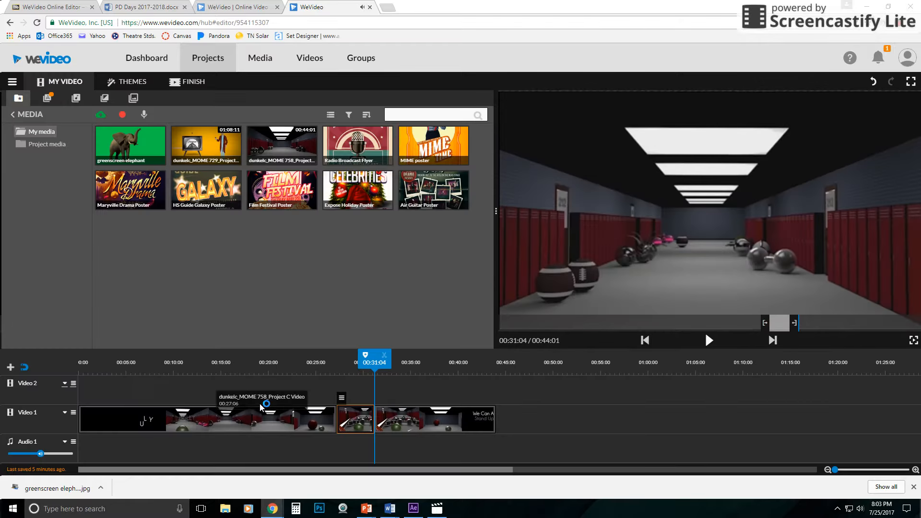
Undo both splits of the Video 1 clip
key("ctrl+z")
key("ctrl+z")
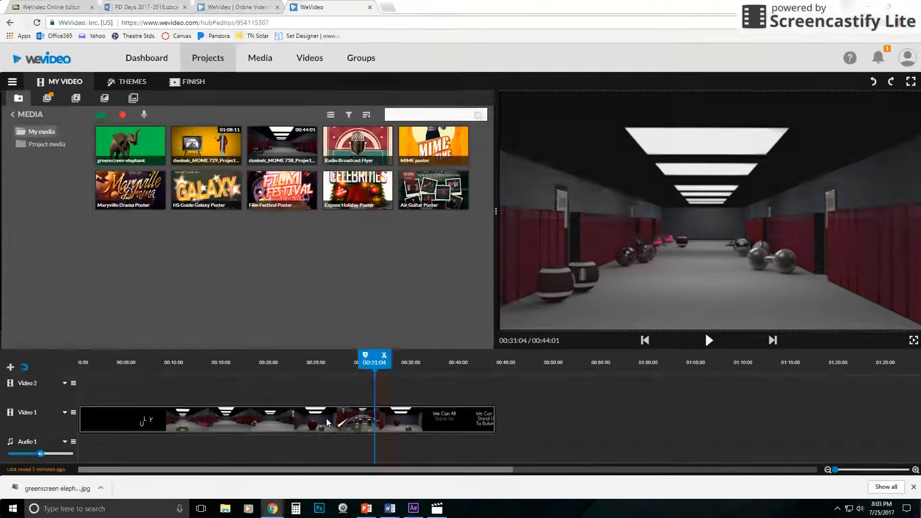
Open the rejoined Video 1 clip for editing, preview the spiked red ball frame, and bring up its color settings
double_click(305, 415)
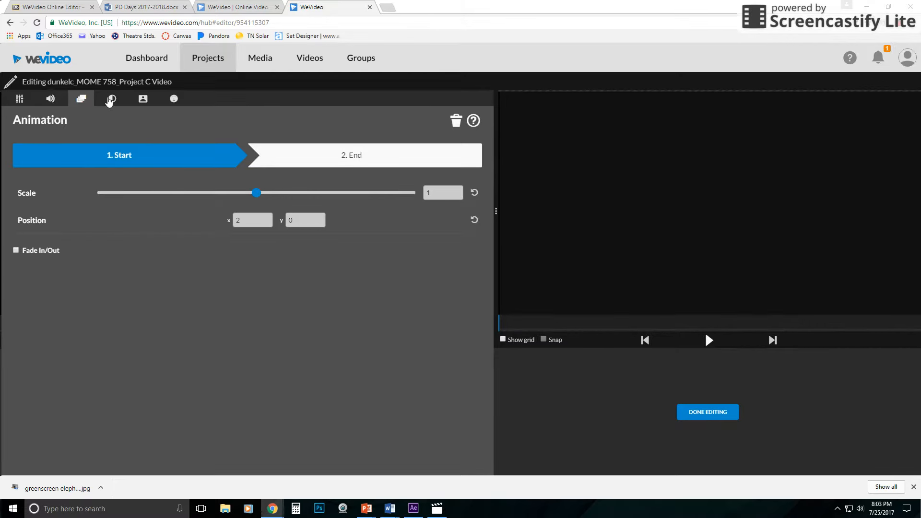
left_click(697, 331)
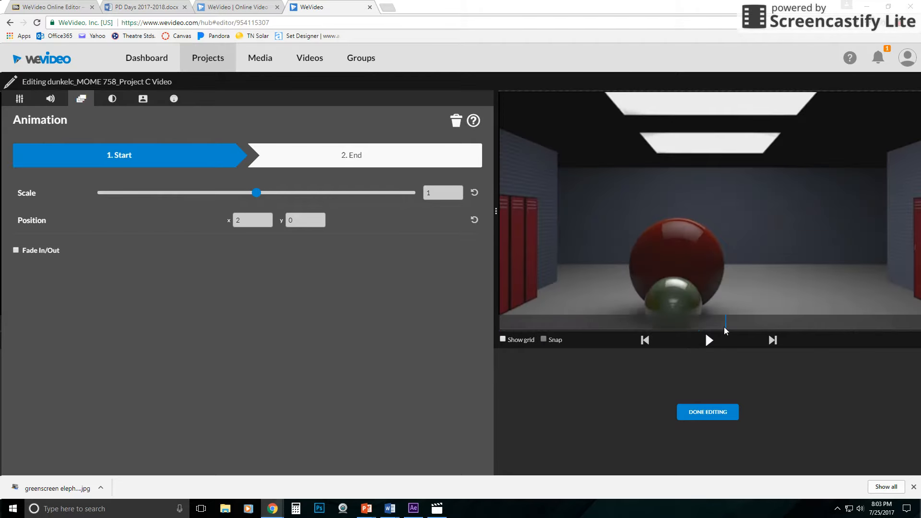
left_click(726, 329)
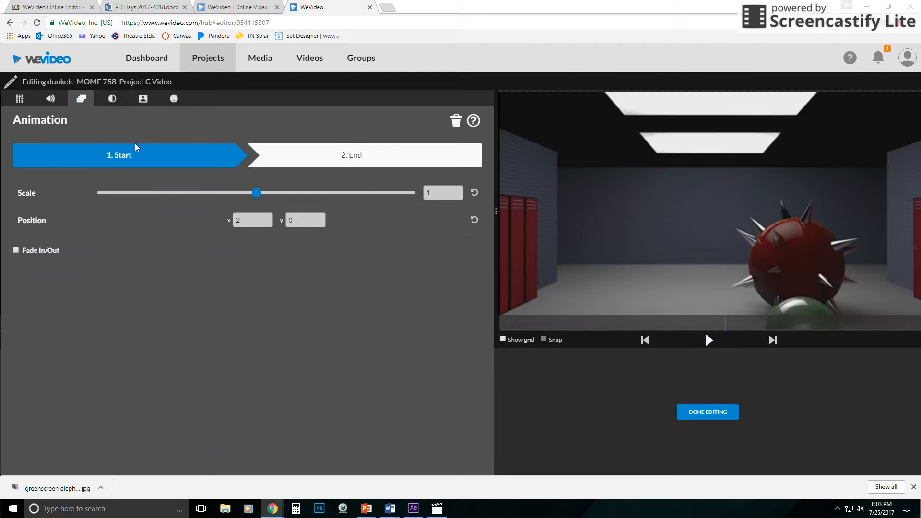
left_click(109, 102)
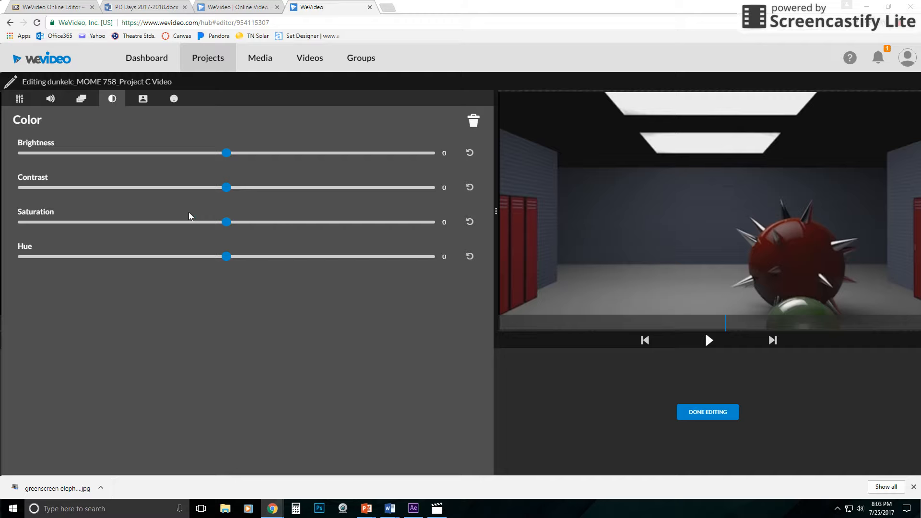
Set the clip's brightness to -1 and its contrast to 11
mouse_move(227, 157)
left_mouse_down()
mouse_move(417, 158)
mouse_move(41, 158)
mouse_move(224, 157)
left_mouse_up()
mouse_move(227, 188)
left_mouse_down()
mouse_move(375, 186)
mouse_move(91, 197)
mouse_move(231, 197)
left_mouse_up()
left_click_drag(225, 187, 249, 194)
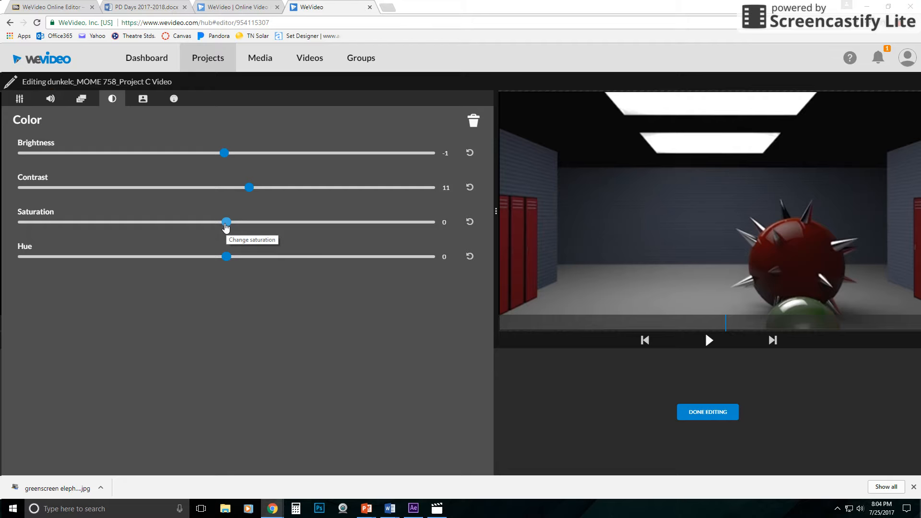
Try the clip's saturation at 70, at -68 and at its lowest setting, and return it to 0
mouse_move(226, 222)
left_mouse_down()
mouse_move(380, 232)
mouse_move(240, 233)
left_mouse_up()
left_click_drag(227, 230, 372, 237)
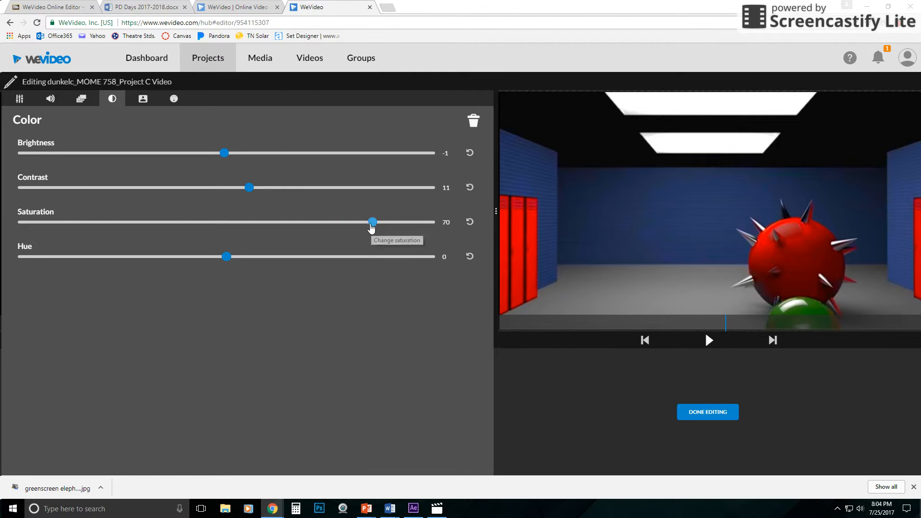
left_click_drag(371, 228, 235, 230)
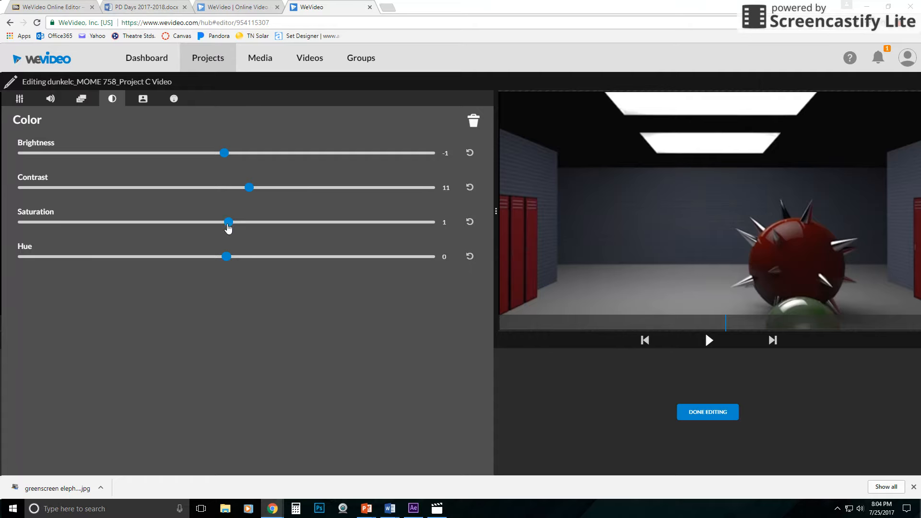
left_click_drag(228, 228, 87, 232)
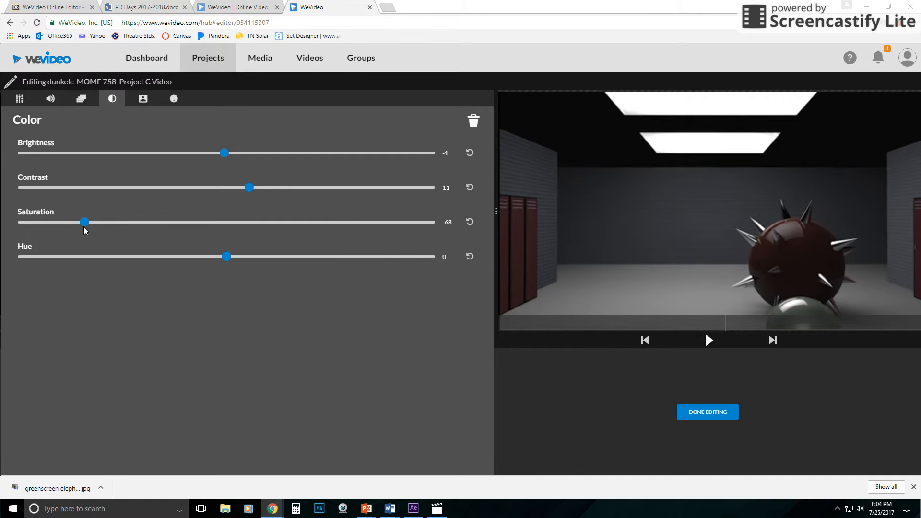
left_click_drag(84, 230, 13, 230)
left_click_drag(228, 235, 230, 235)
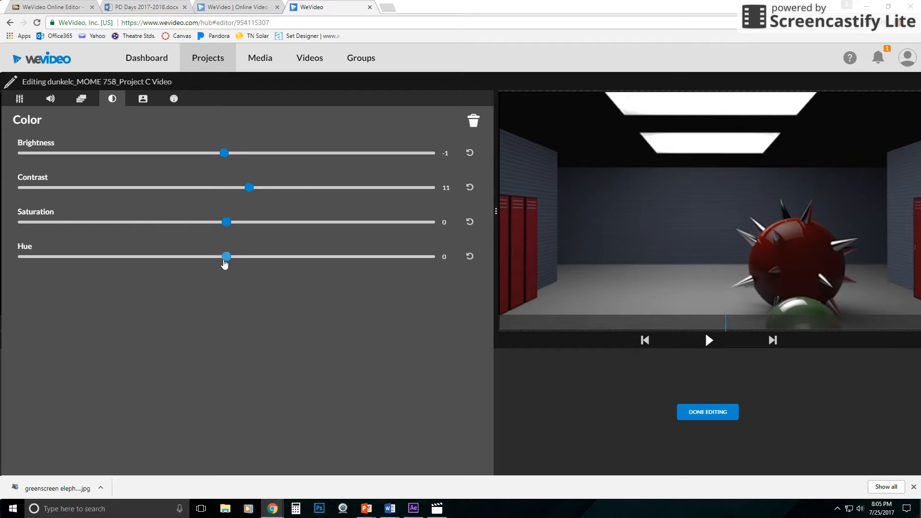
Try a hue of 127 on the clip, bring it back to 2, and clear all color adjustments
left_click_drag(226, 258, 372, 263)
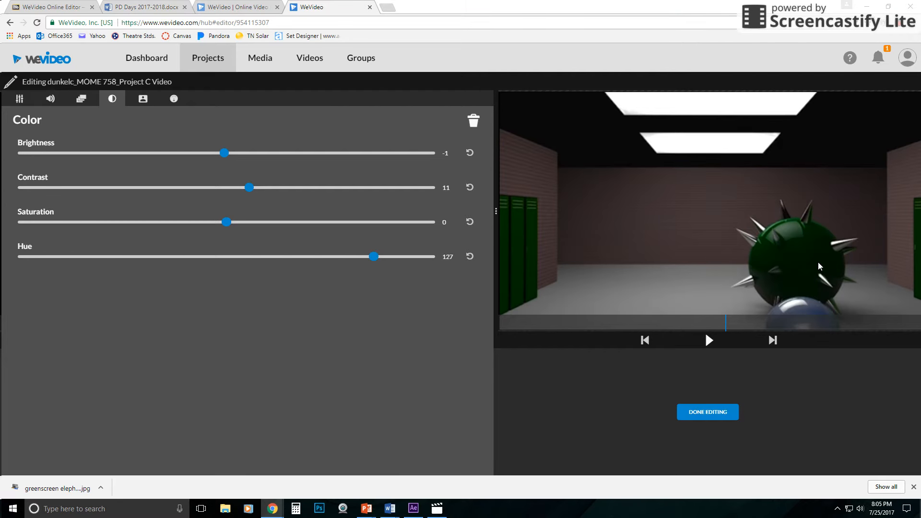
left_click(228, 257)
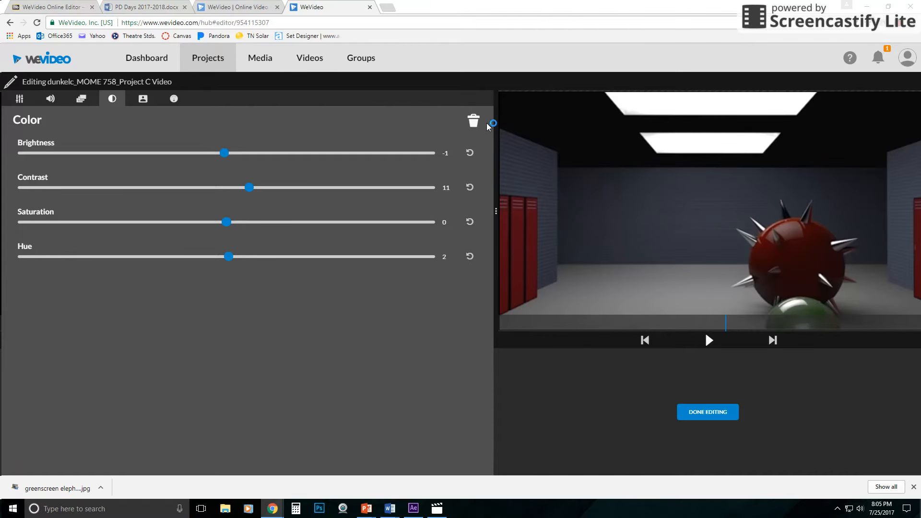
left_click(475, 121)
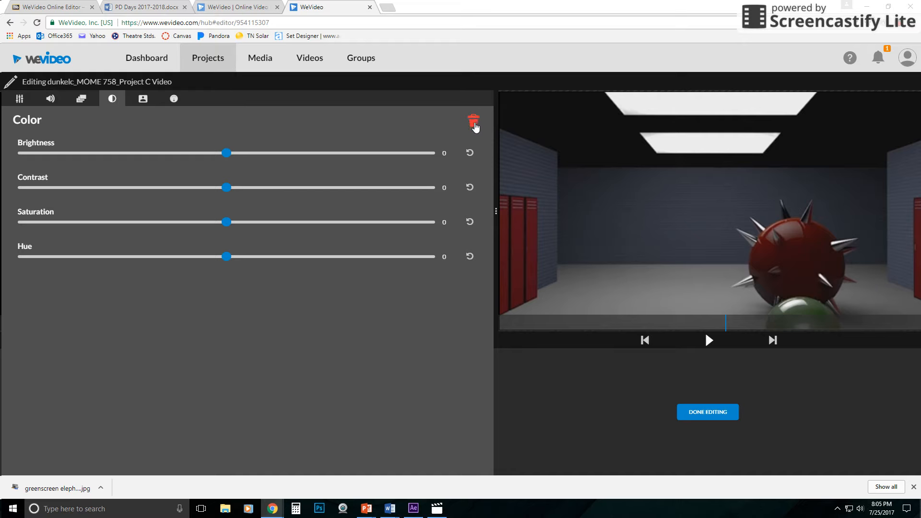
Examine the clip's color keying and speed settings, and finish editing the clip
left_click(144, 100)
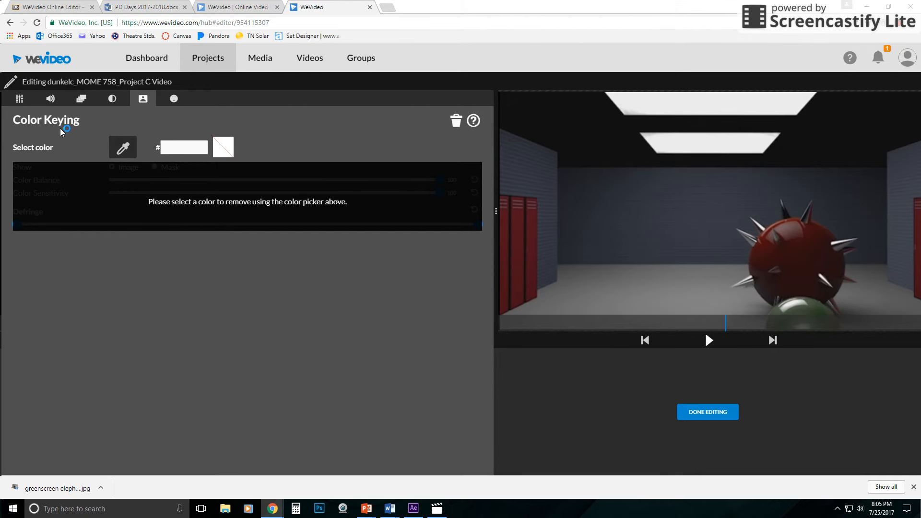
left_click(176, 99)
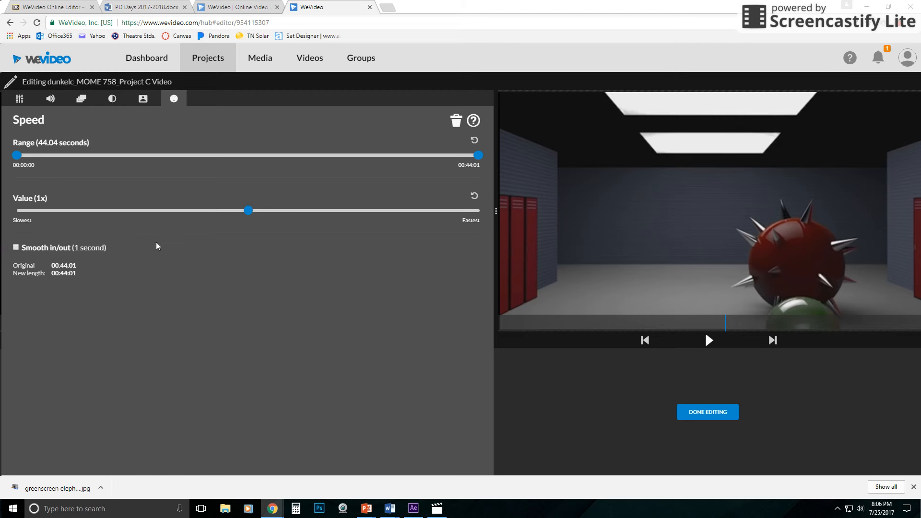
mouse_move(248, 211)
left_mouse_down()
mouse_move(156, 212)
mouse_move(352, 213)
mouse_move(170, 211)
mouse_move(246, 211)
left_mouse_up()
left_click(708, 413)
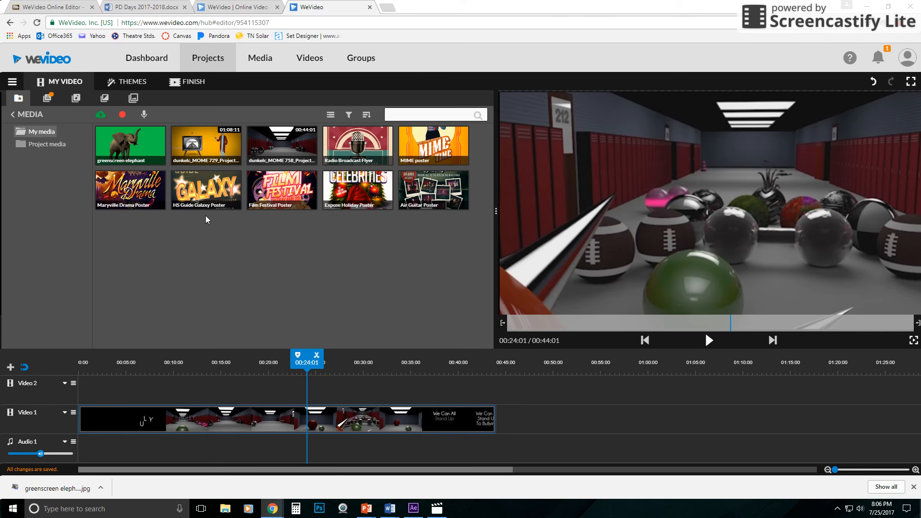
Place the Maryville Drama Poster at the start of the Video 2 track, and check its clip editing options
left_click_drag(130, 192, 88, 397)
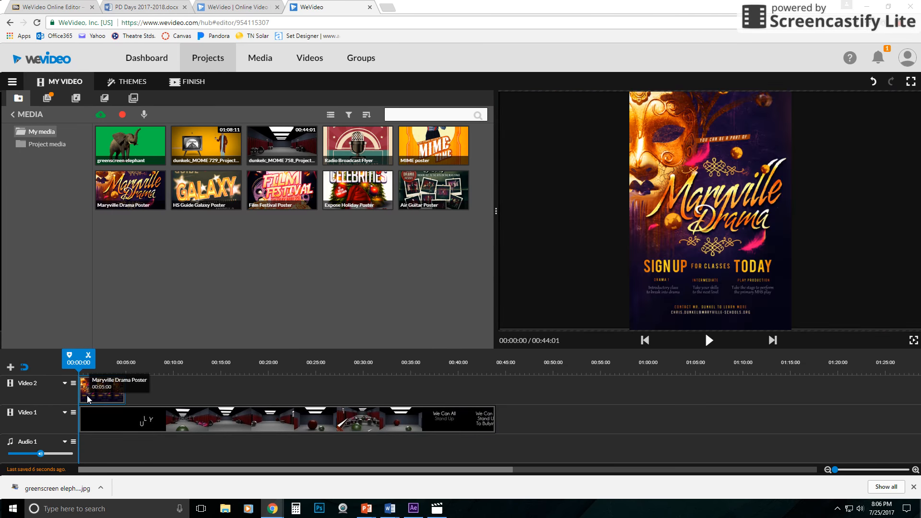
double_click(88, 398)
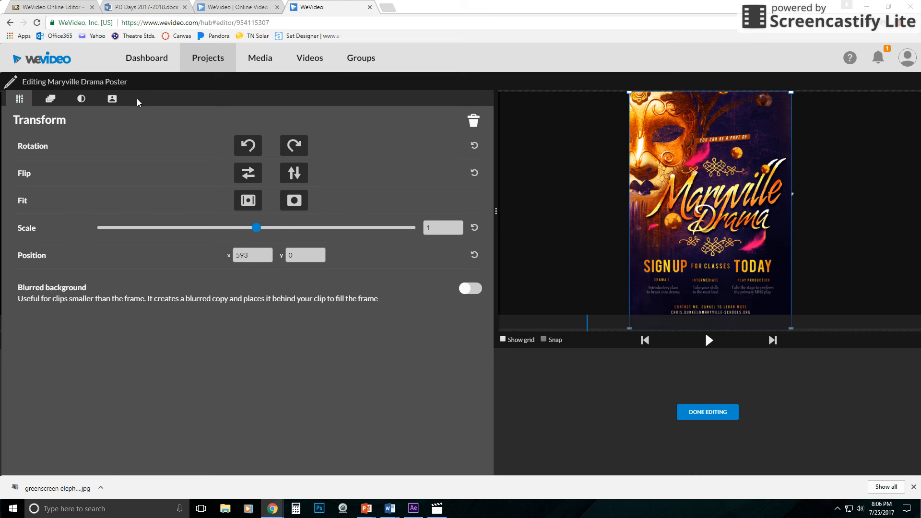
left_click(696, 415)
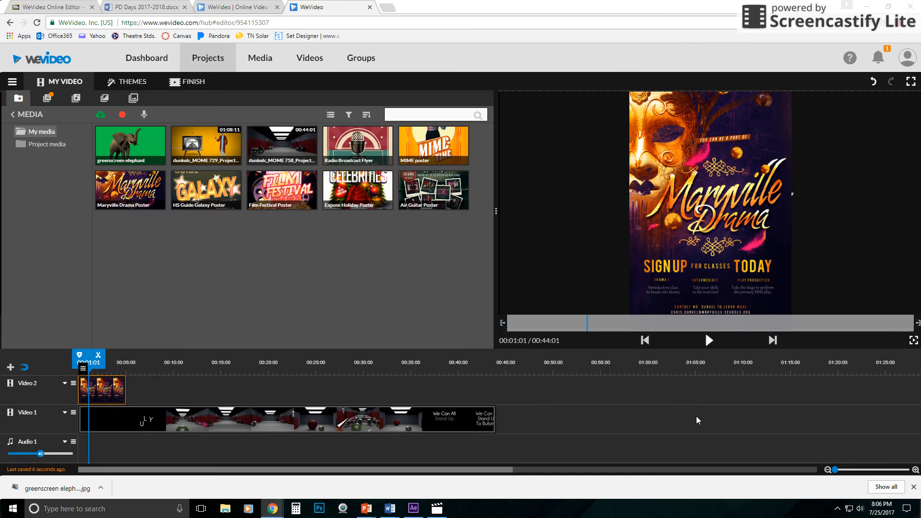